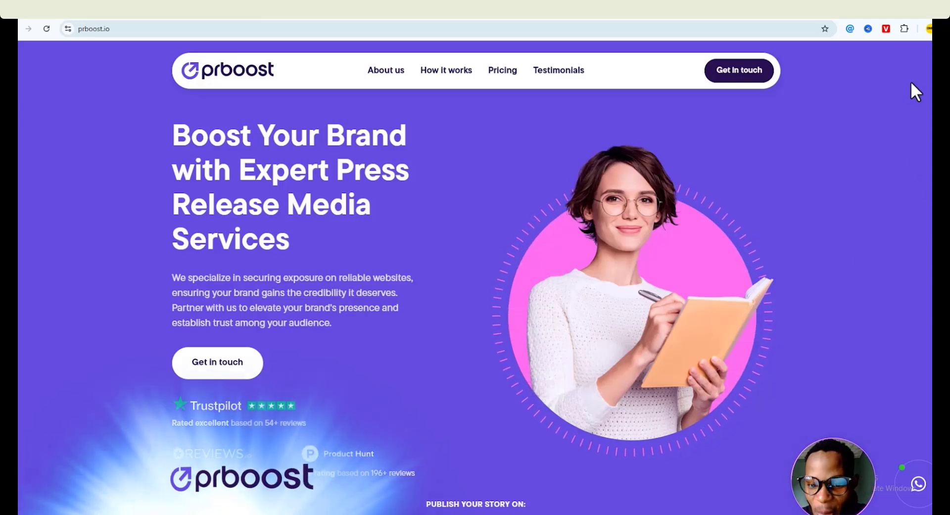
Step: Look through the prboost.io home page, from the introduction and company statistics down to the publishing packages section
scroll(911, 82, down, 4)
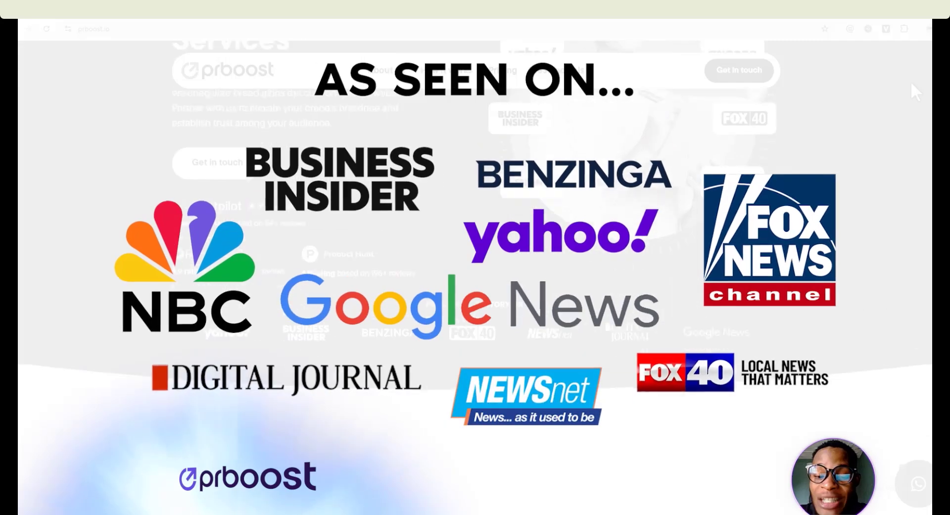
scroll(911, 84, down, 5)
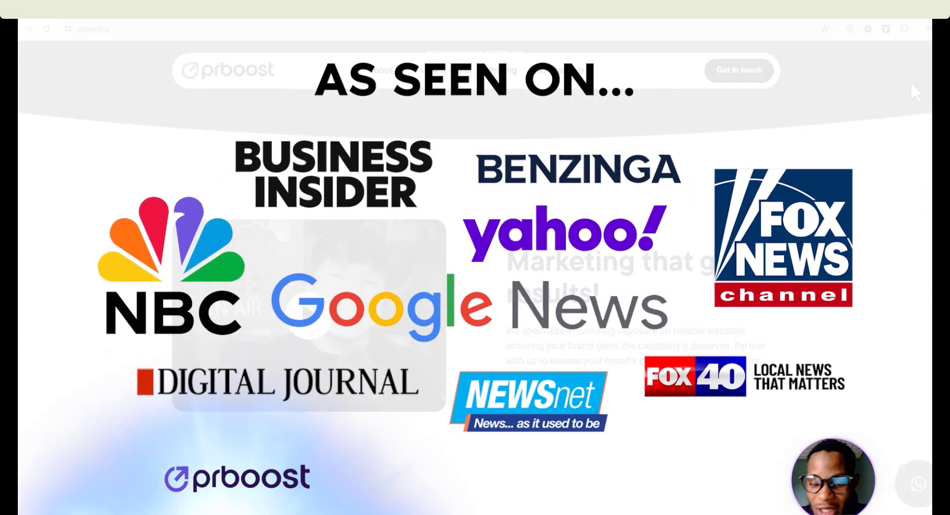
scroll(910, 81, down, 4)
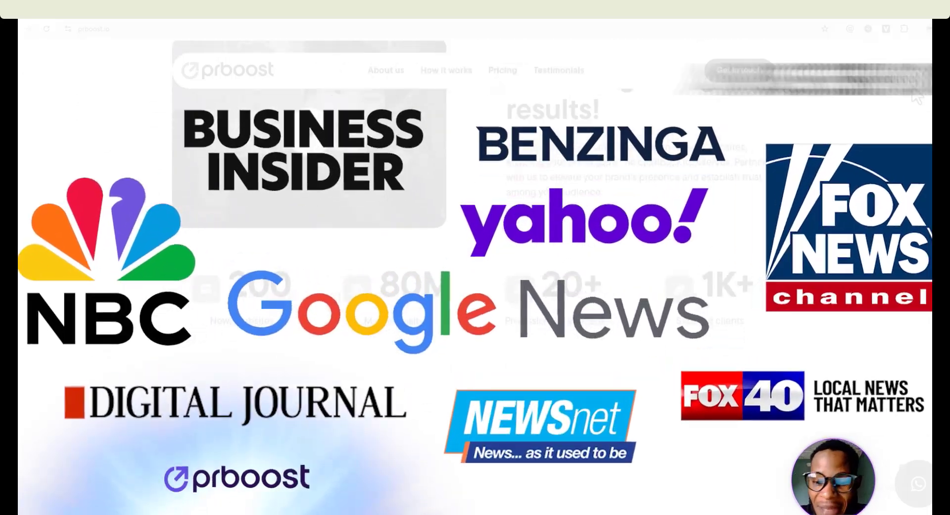
scroll(916, 96, down, 2)
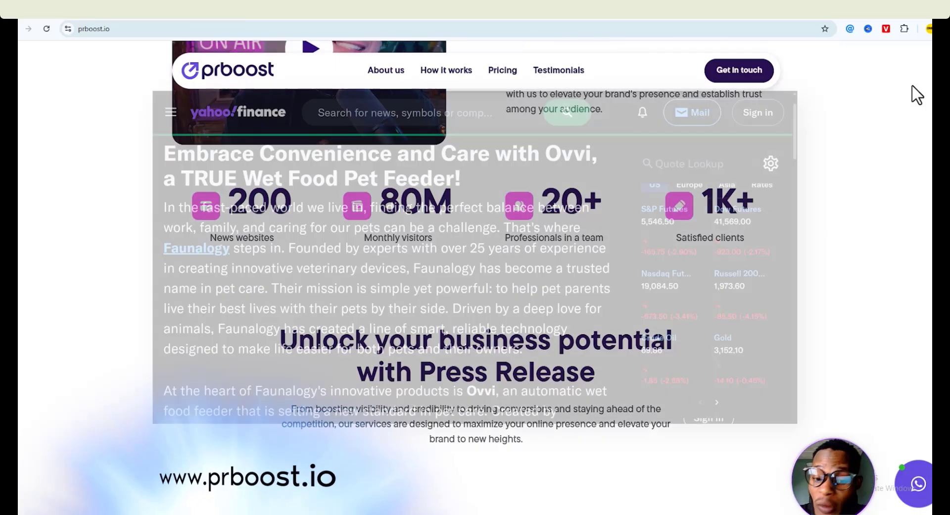
scroll(916, 95, down, 1)
scroll(916, 95, down, 2)
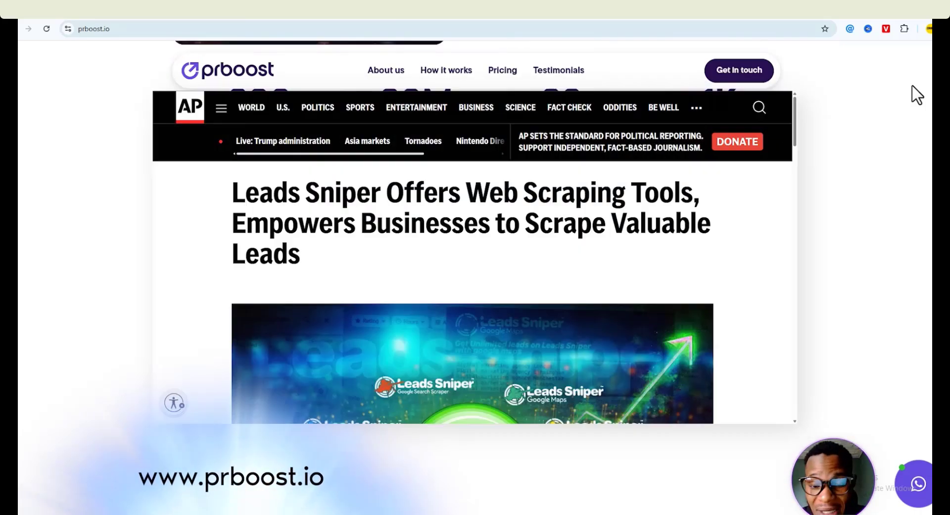
scroll(917, 95, down, 3)
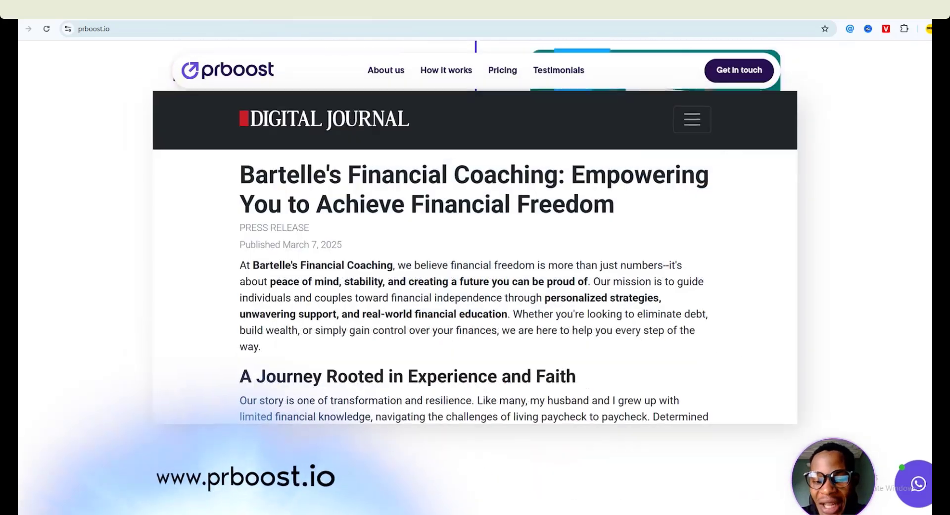
scroll(475, 297, down, 2)
scroll(475, 296, down, 5)
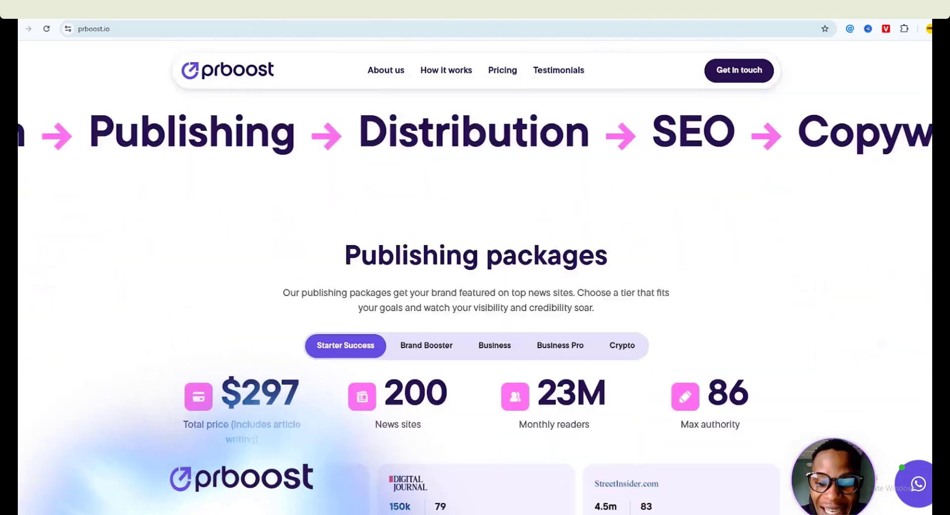
Step: Examine the PRBoost publishing packages, including Business Pro, and the flexible pricing comparison with its overview and included outlets
scroll(475, 297, up, 1)
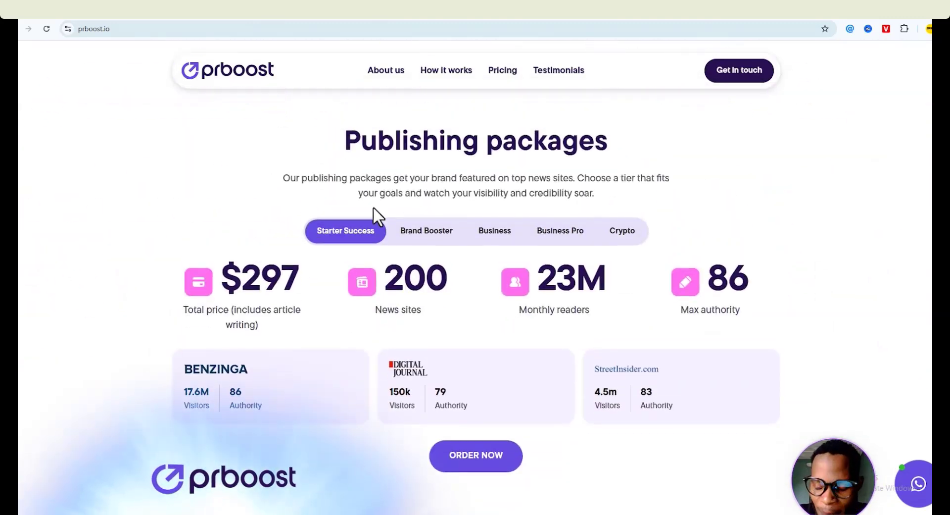
scroll(899, 217, down, 1)
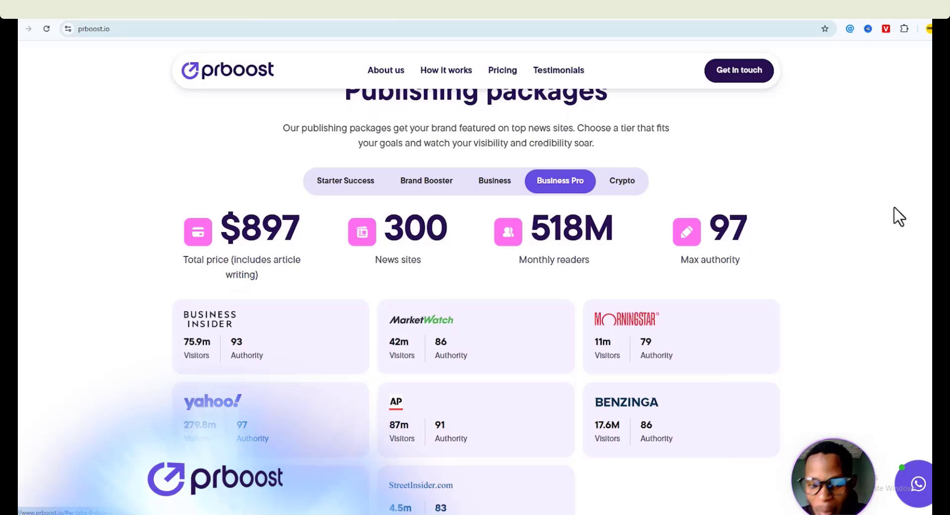
scroll(899, 216, down, 7)
scroll(899, 216, down, 4)
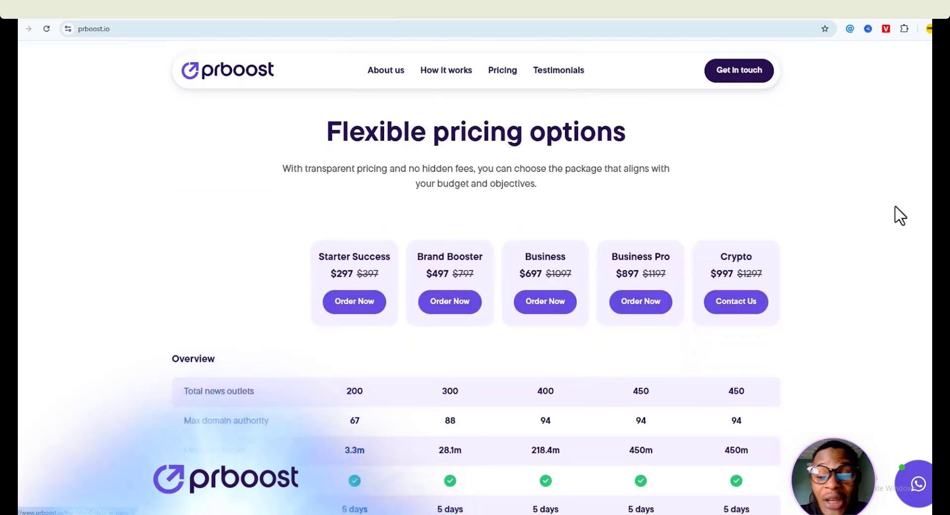
scroll(899, 216, down, 2)
scroll(899, 216, down, 20)
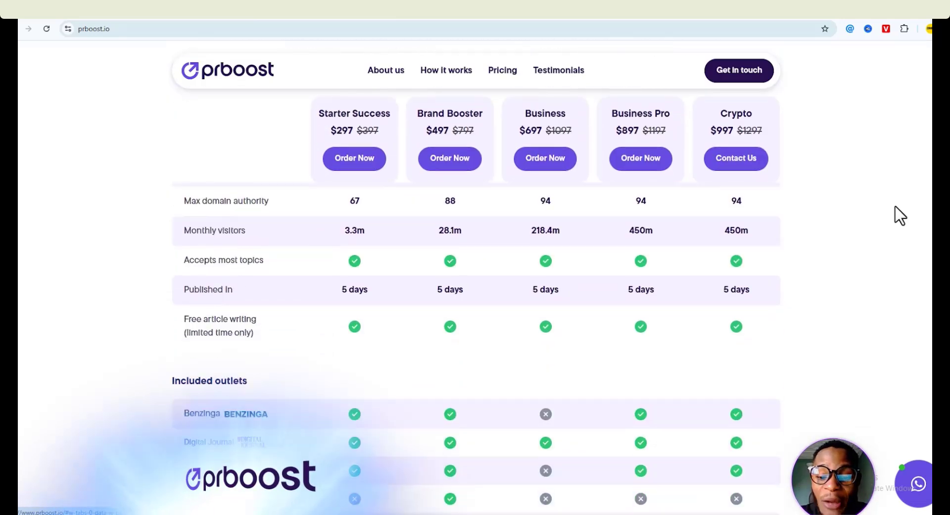
scroll(899, 216, down, 4)
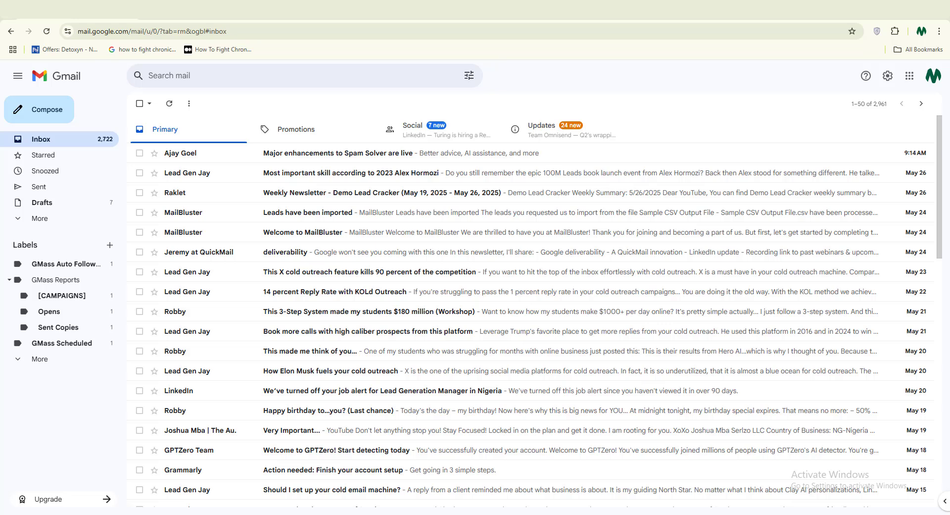
Step: Switch to Gmail and start a new email message
click(47, 109)
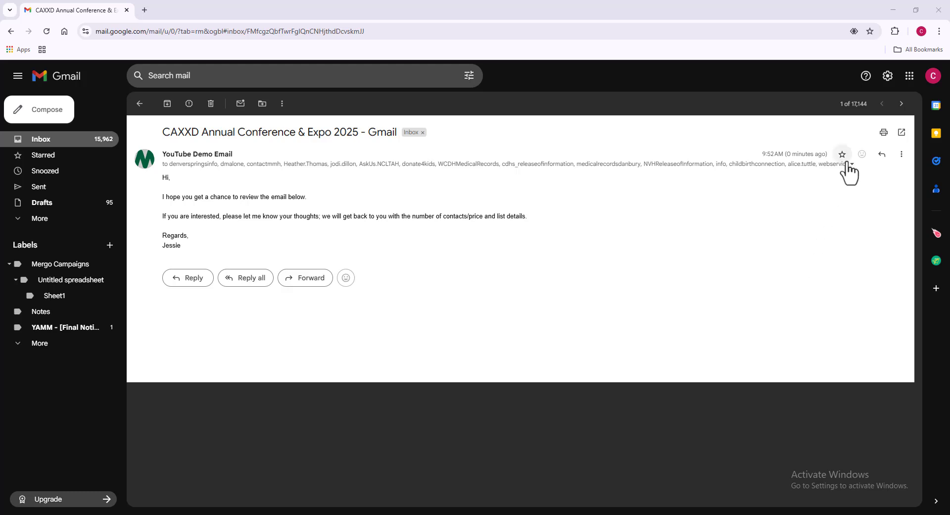
Step: Open the recipient details of the received CAXXD Annual Conference & Expo 2025 email and review its whole Cc list
click(851, 164)
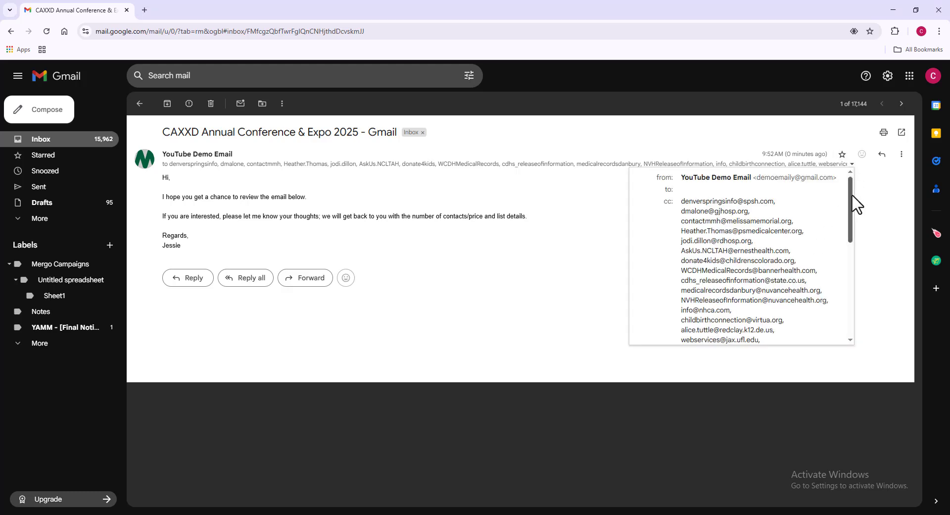
mouse_move(856, 195)
mouse_down()
mouse_move(856, 253)
mouse_move(857, 199)
mouse_move(852, 207)
mouse_up()
click(834, 217)
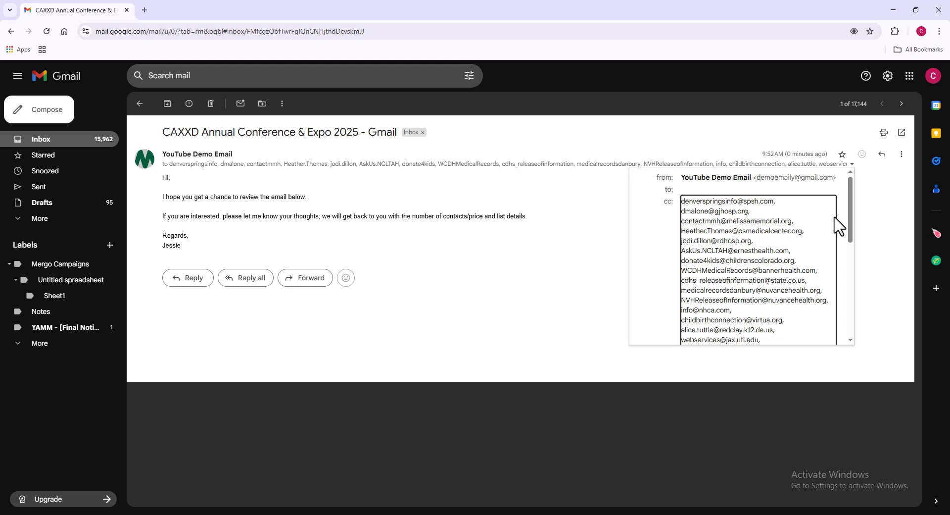
scroll(851, 214, down, 2)
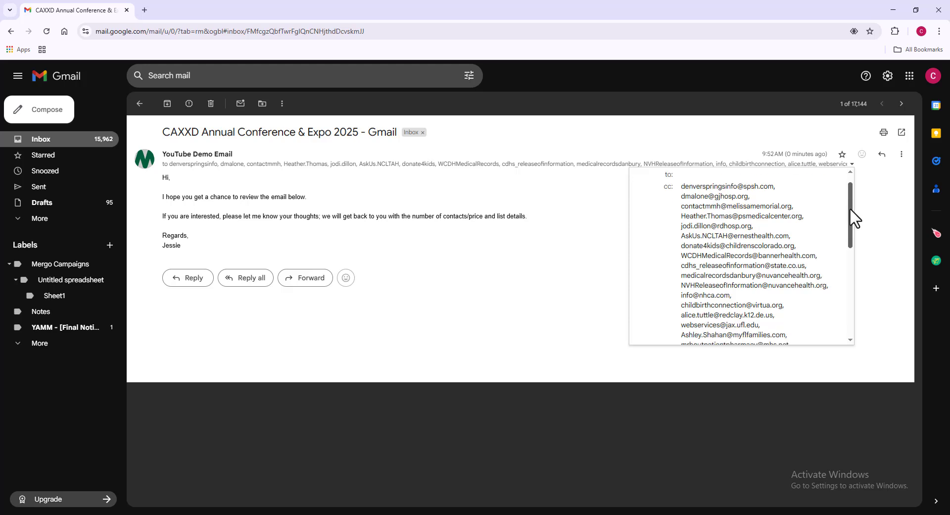
drag(859, 229, 857, 318)
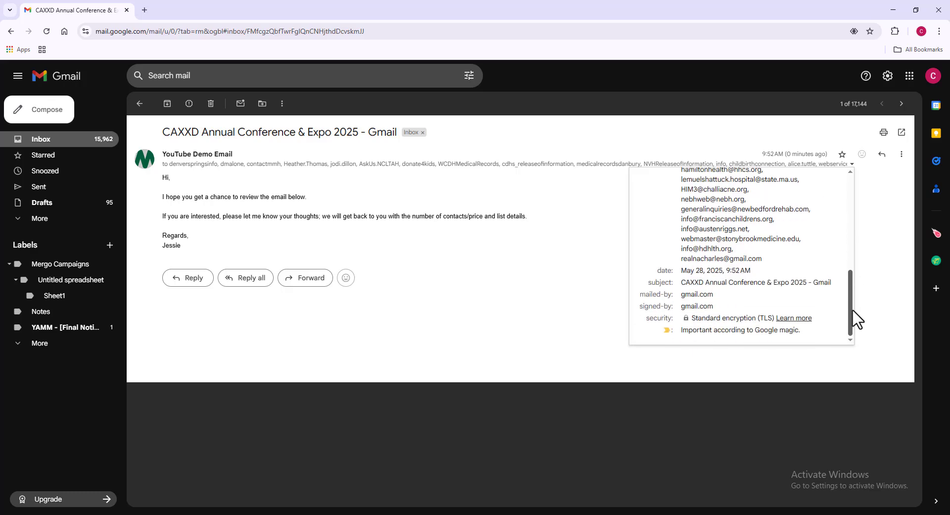
drag(863, 282, 866, 216)
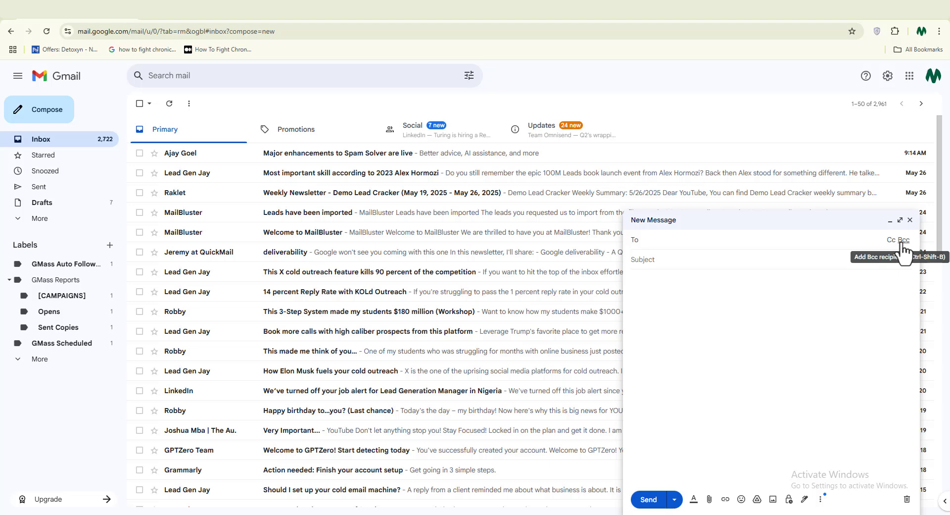
Step: Add a Bcc line to the new message and fill it with all the email addresses copied from the sticky note
click(904, 240)
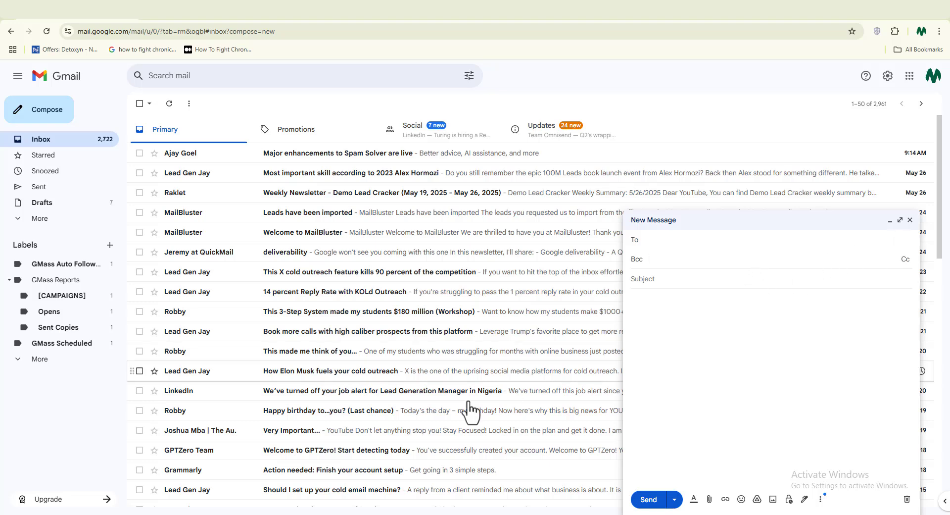
key(alt+Tab)
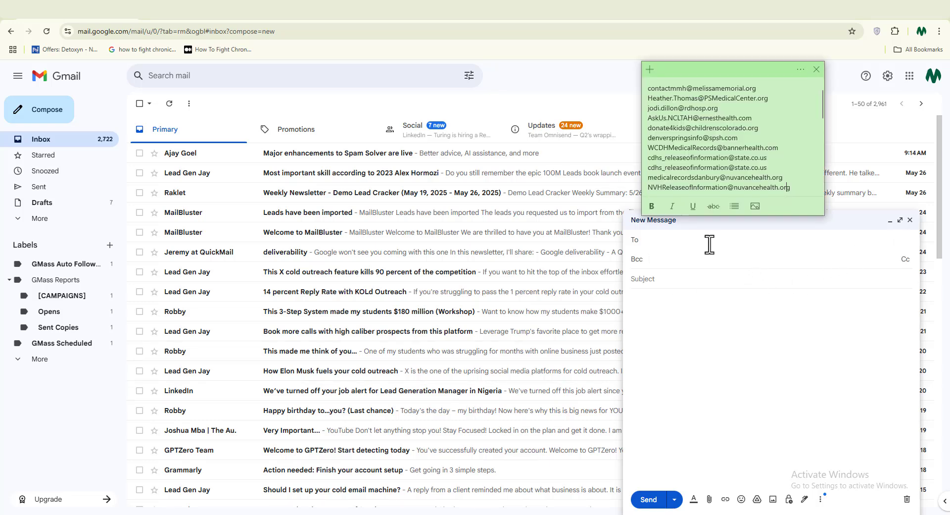
click(709, 138)
mouse_move(823, 109)
mouse_down()
mouse_move(823, 143)
mouse_move(814, 99)
mouse_up()
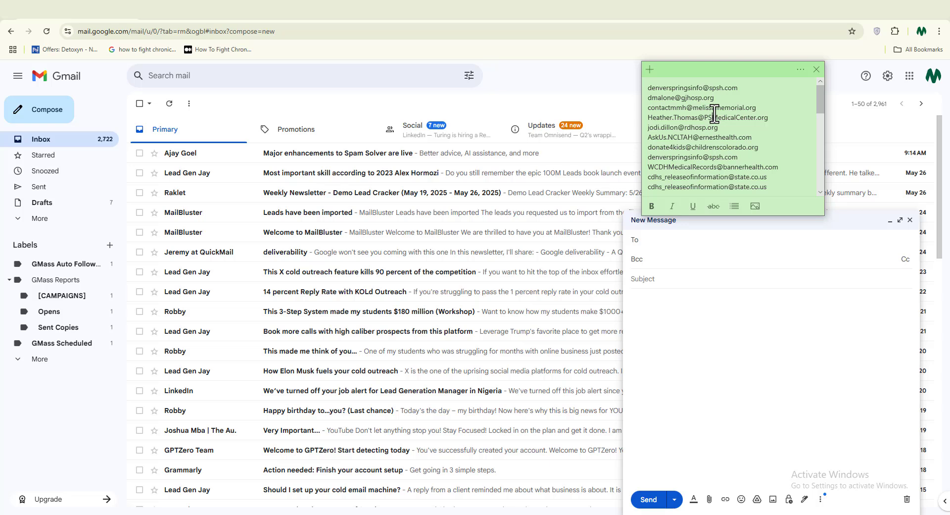
key(ctrl+a)
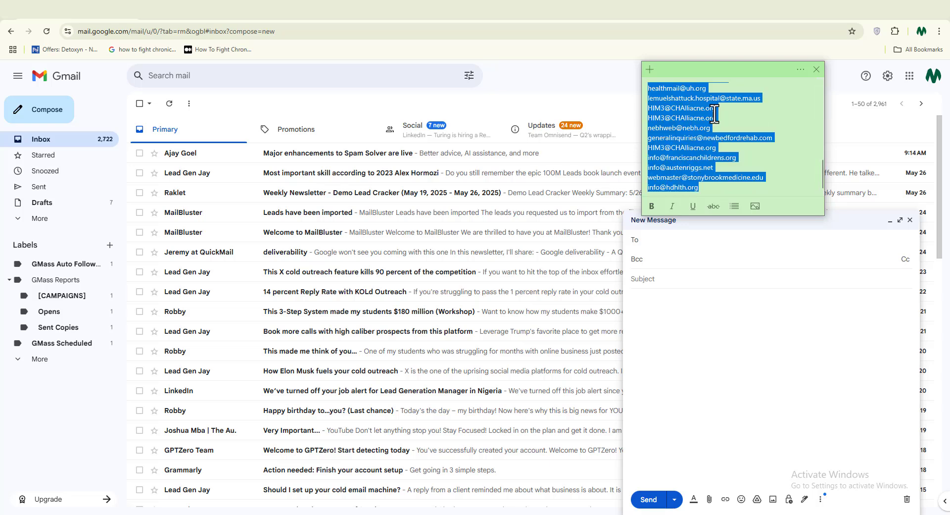
click(675, 262)
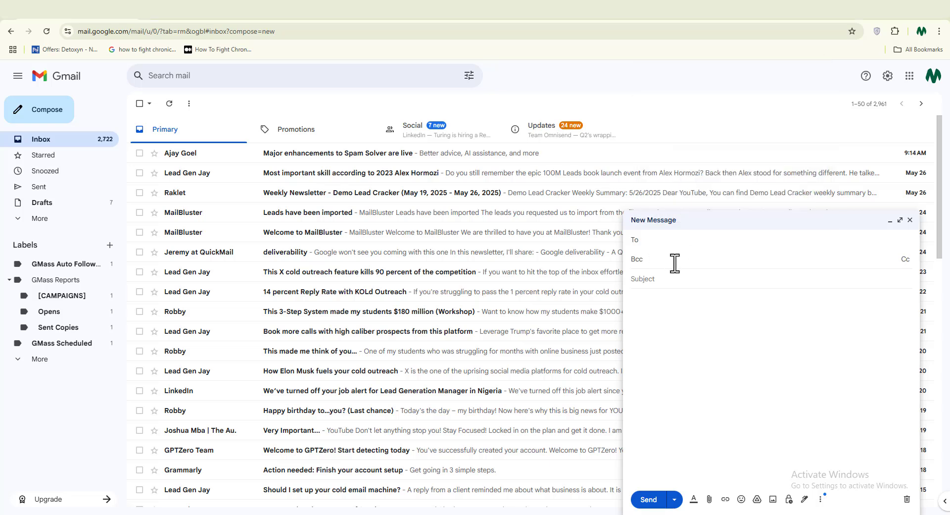
key(ctrl+v)
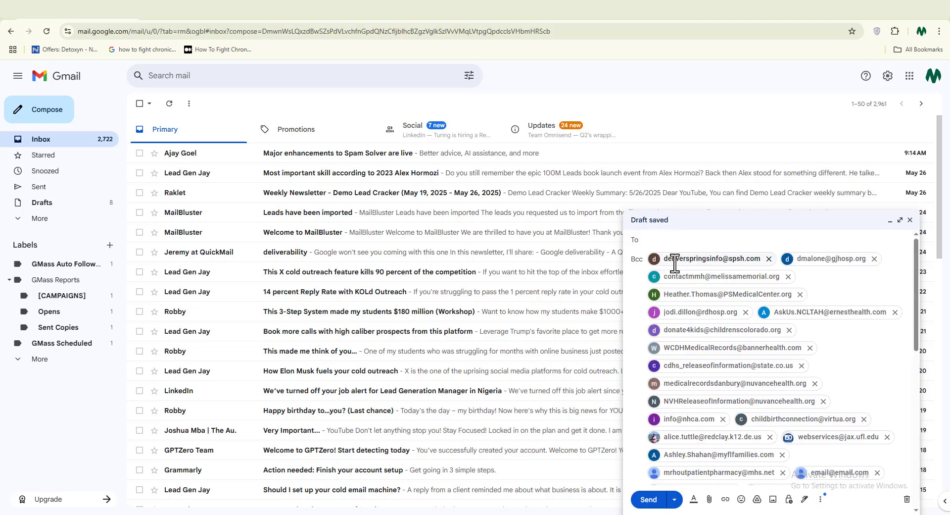
mouse_move(675, 263)
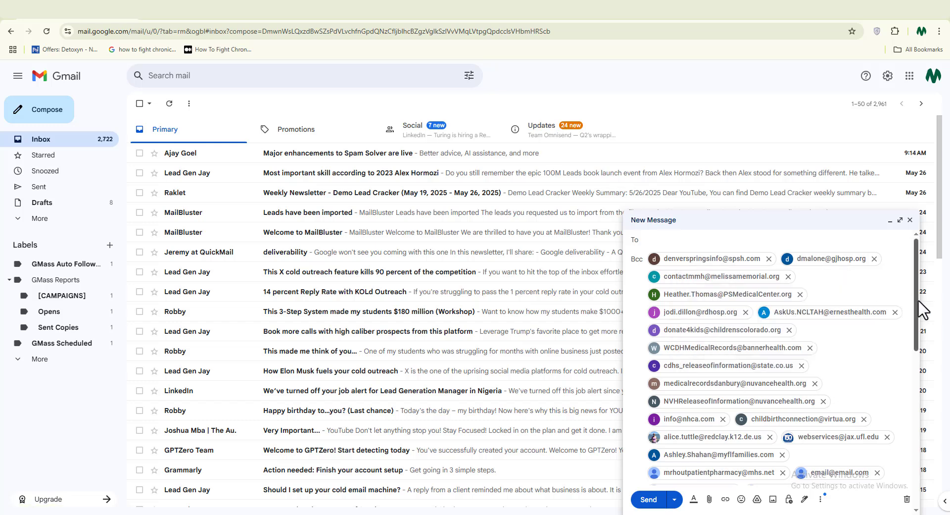
drag(918, 307, 926, 441)
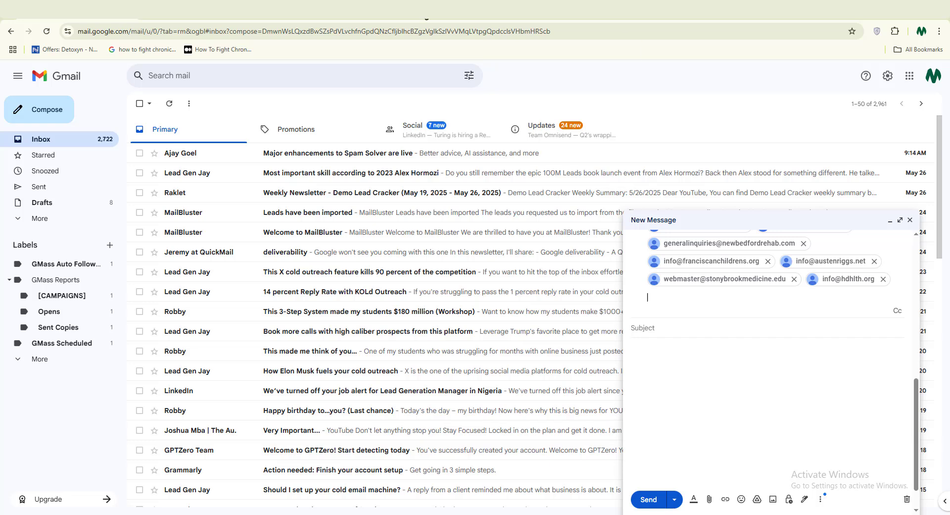
Step: Check the Google results on how many emails Gmail Bcc can send to, and return to the draft message
click(427, 15)
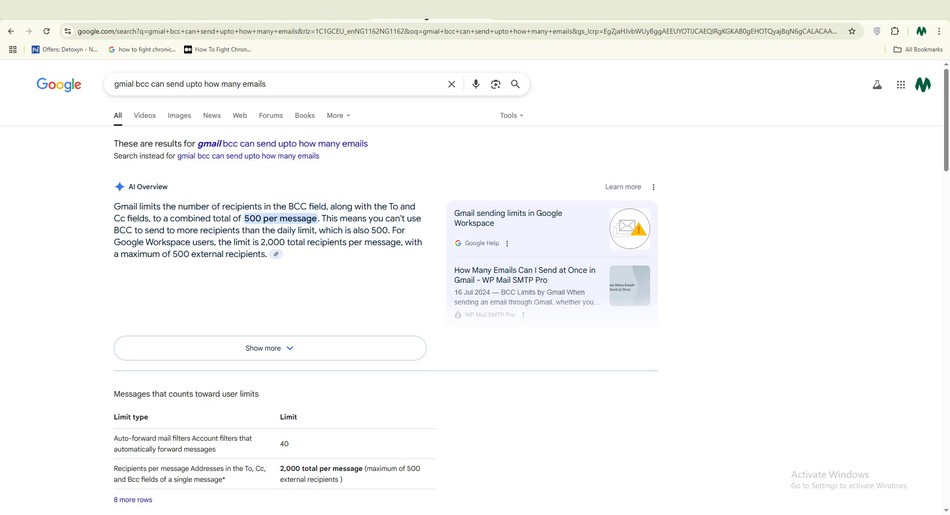
key(ctrl+Tab)
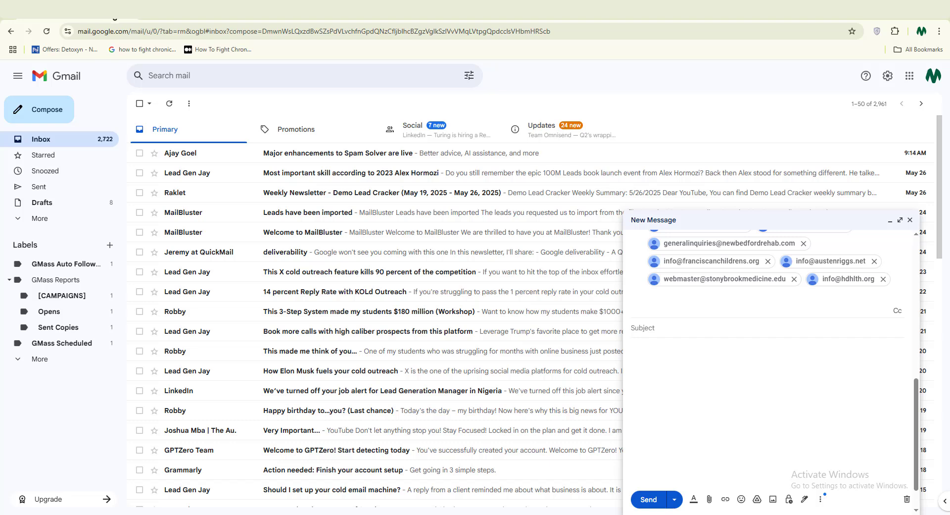
click(729, 327)
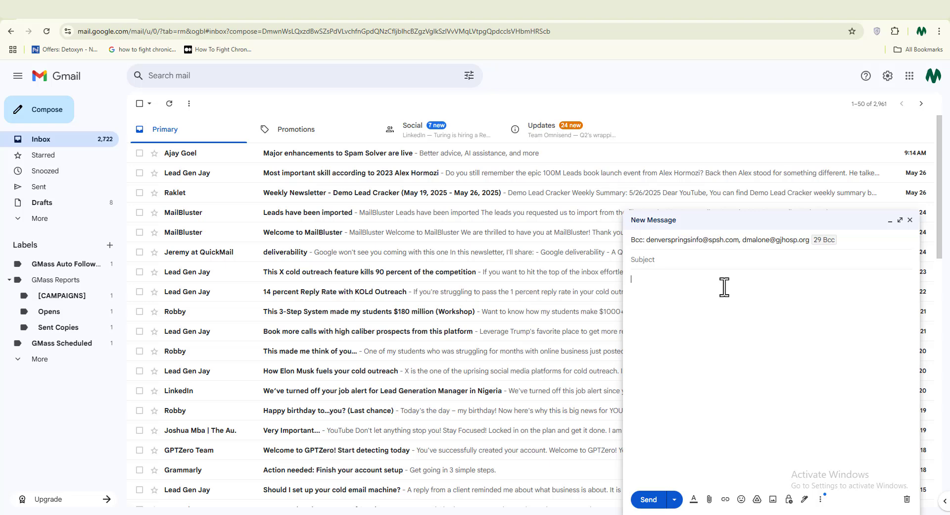
key(ctrl+Tab)
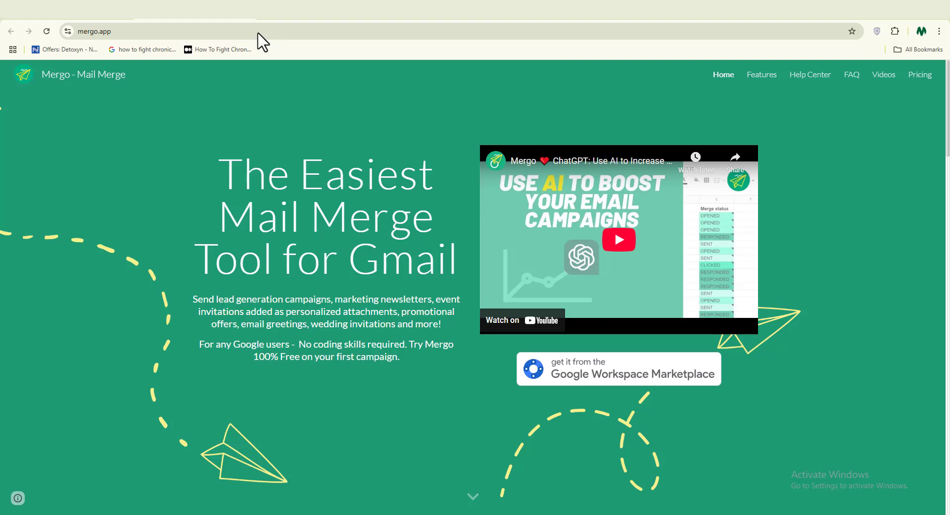
key(ctrl+Tab)
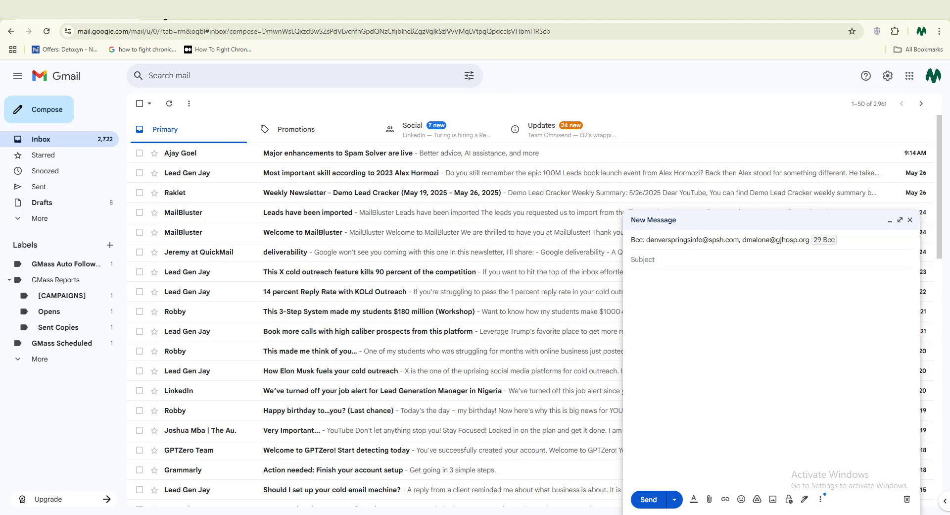
key(ctrl+Tab)
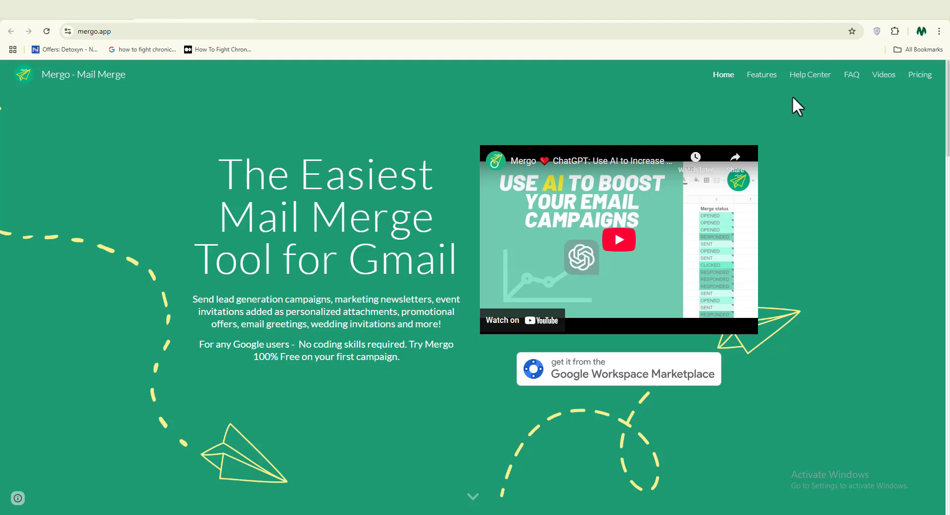
click(926, 75)
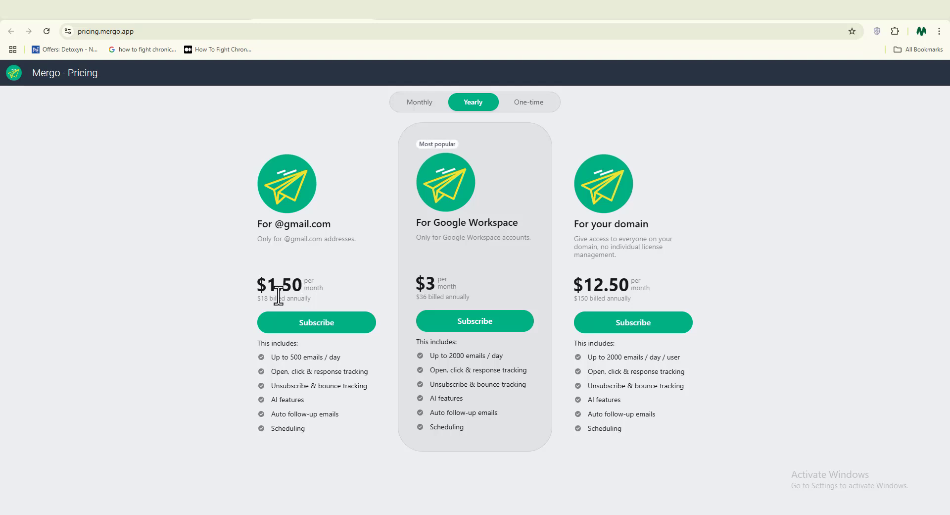
double_click(297, 356)
click(269, 371)
drag(269, 371, 363, 376)
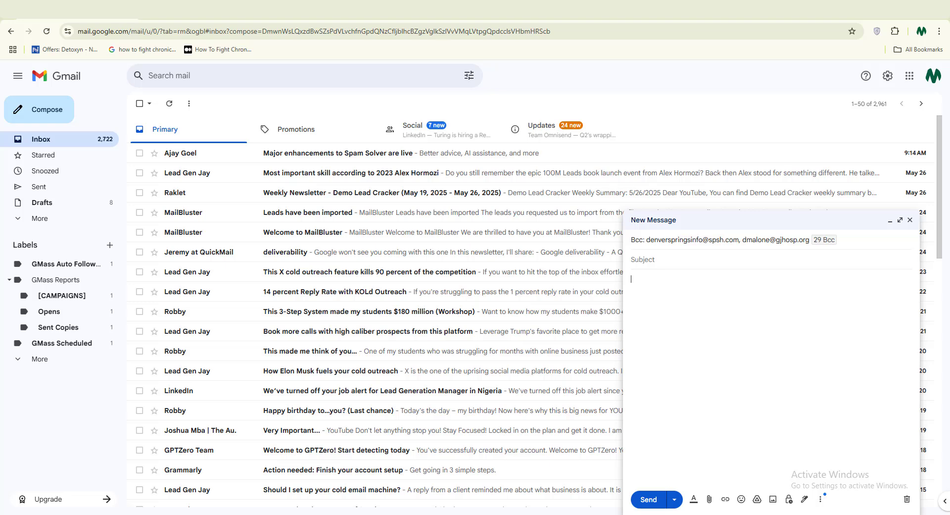
Step: Return to the Gmail draft and expand its Bcc recipient list
click(702, 239)
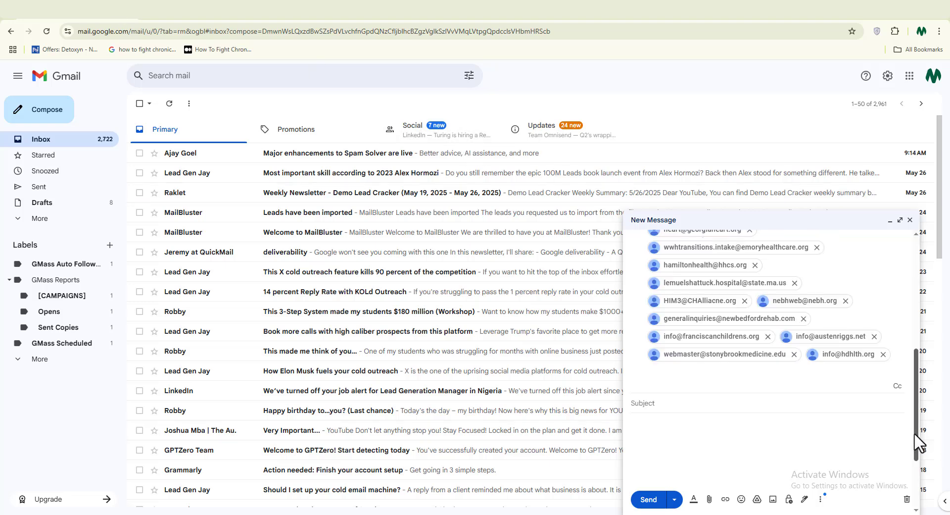
drag(916, 393, 909, 272)
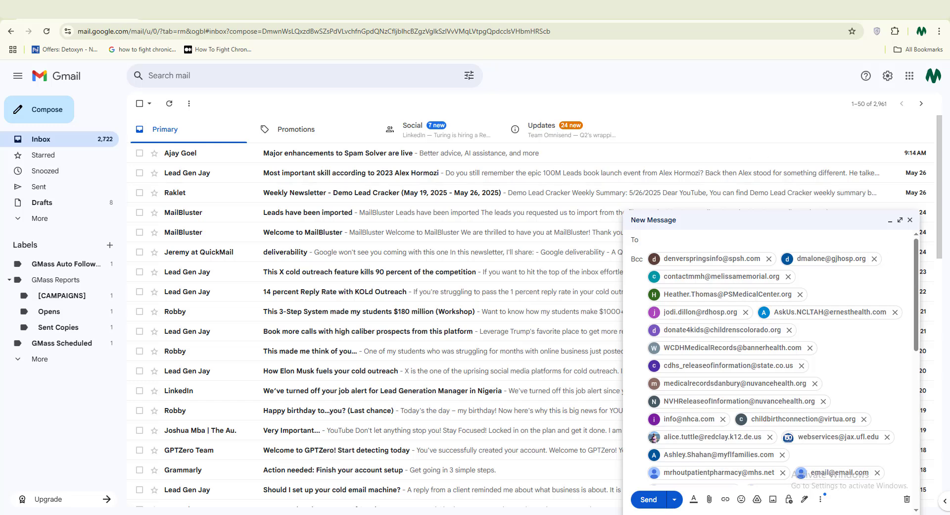
key(ctrl+Tab)
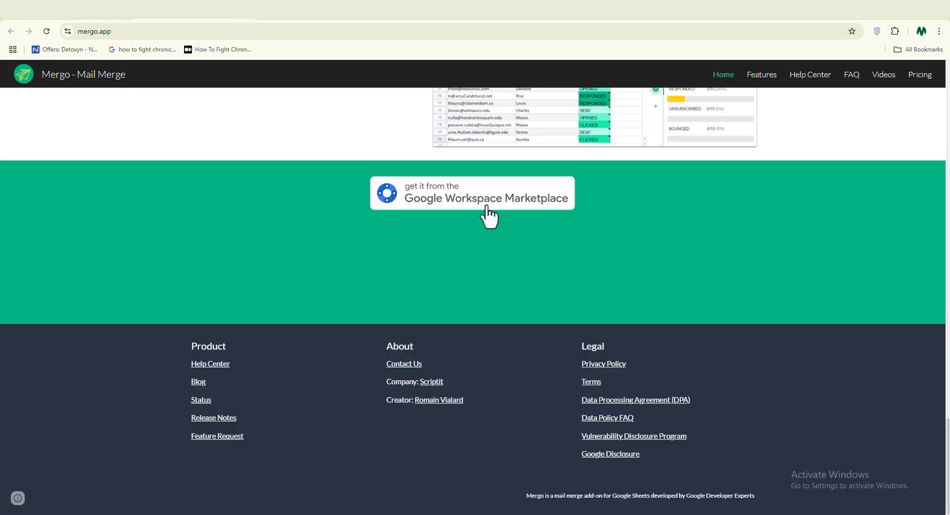
key(ctrl+Tab)
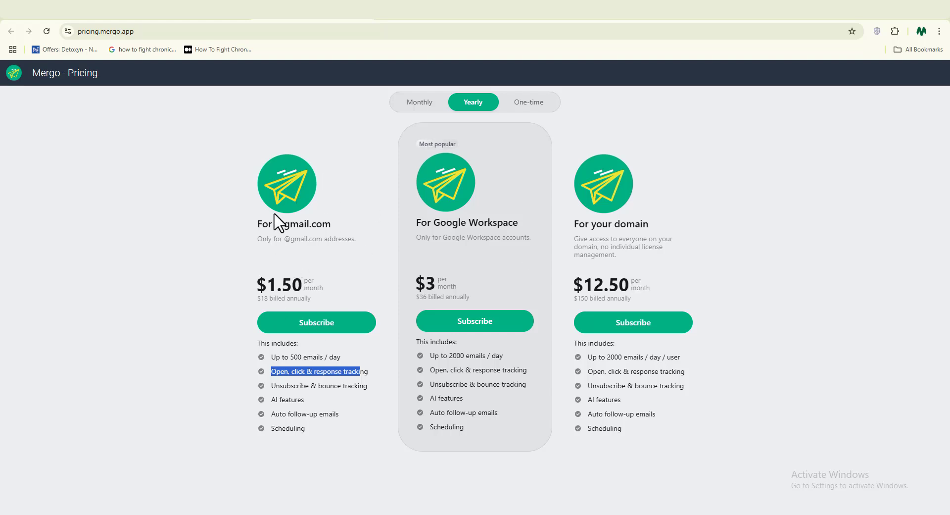
drag(275, 224, 348, 226)
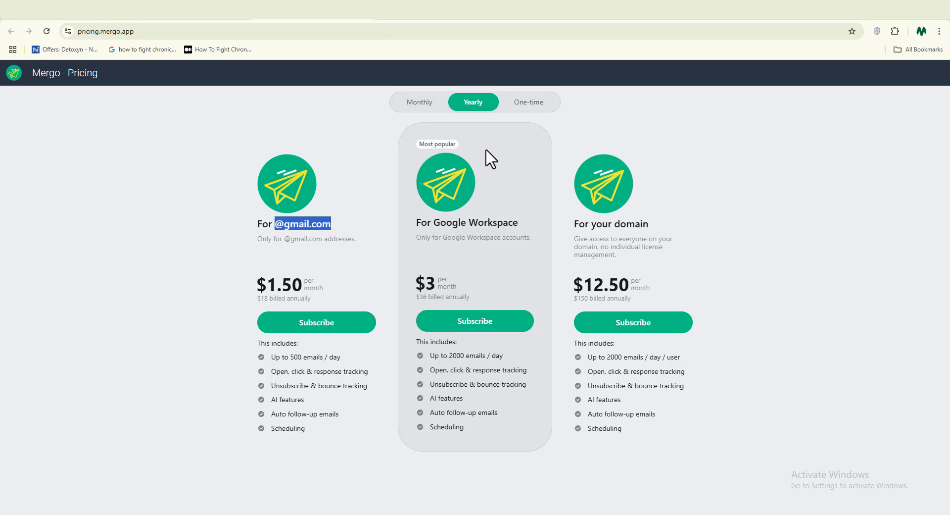
Step: Switch to the Mail Merge site at merge.email and examine the Personal plan's price and daily email allowance in its pricing table
click(426, 11)
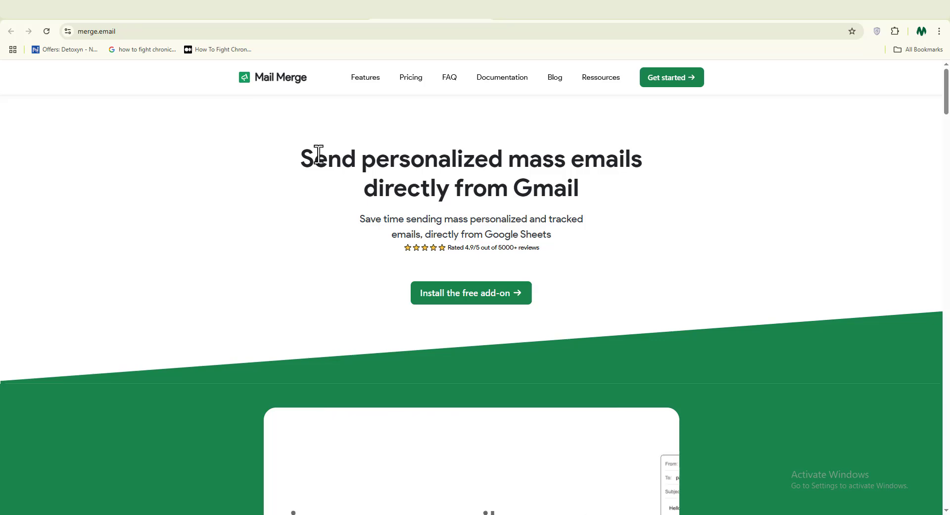
click(416, 80)
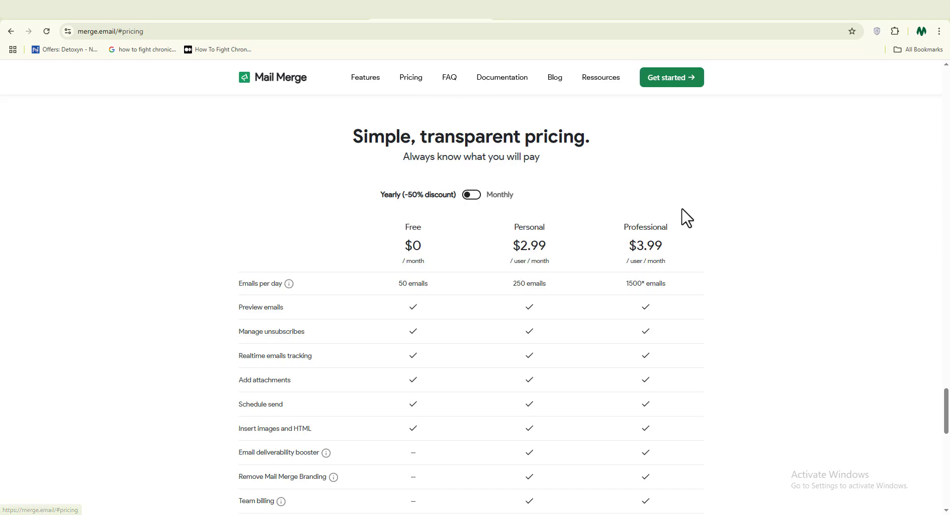
scroll(753, 232, down, 1)
scroll(753, 232, down, 1)
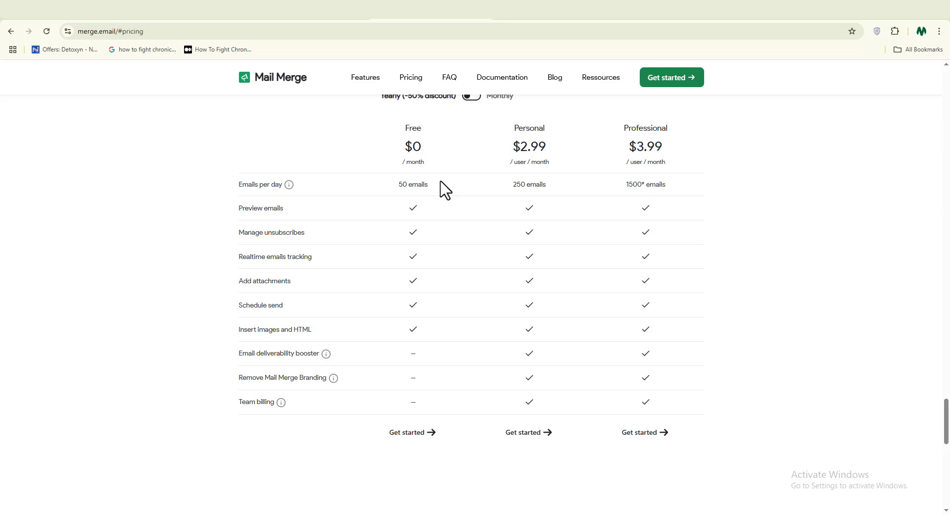
double_click(536, 145)
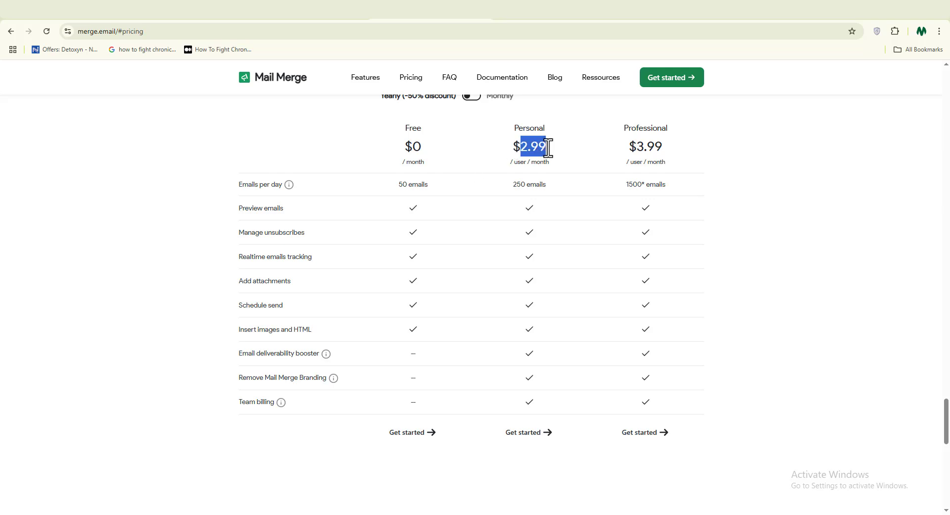
click(549, 156)
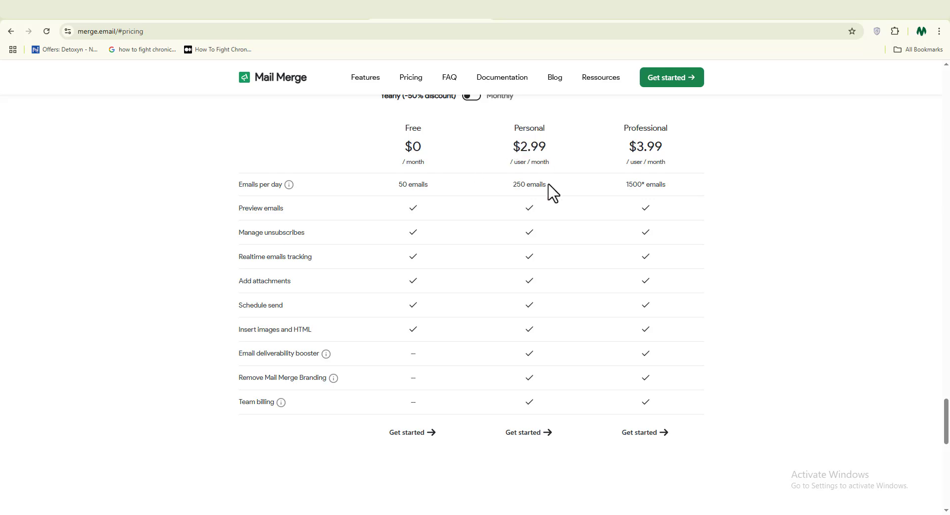
drag(549, 185, 492, 185)
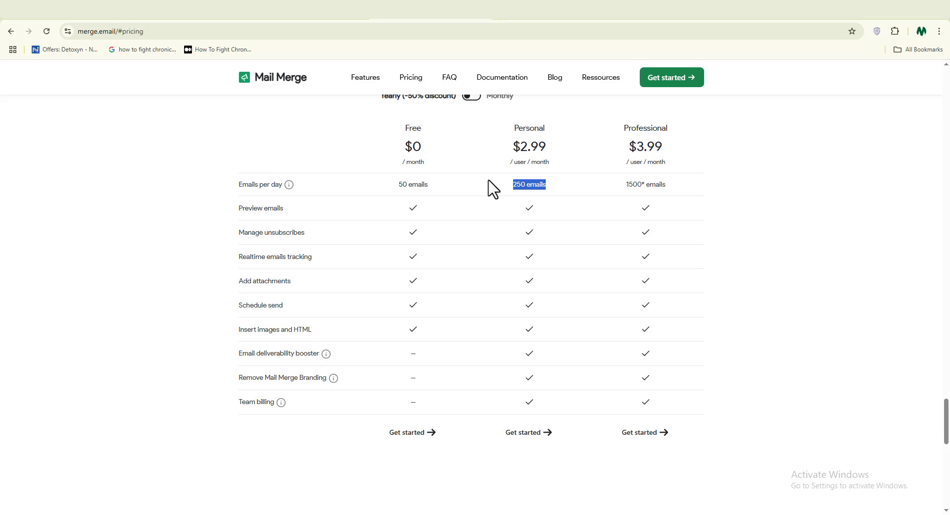
key(ctrl+shift+Tab)
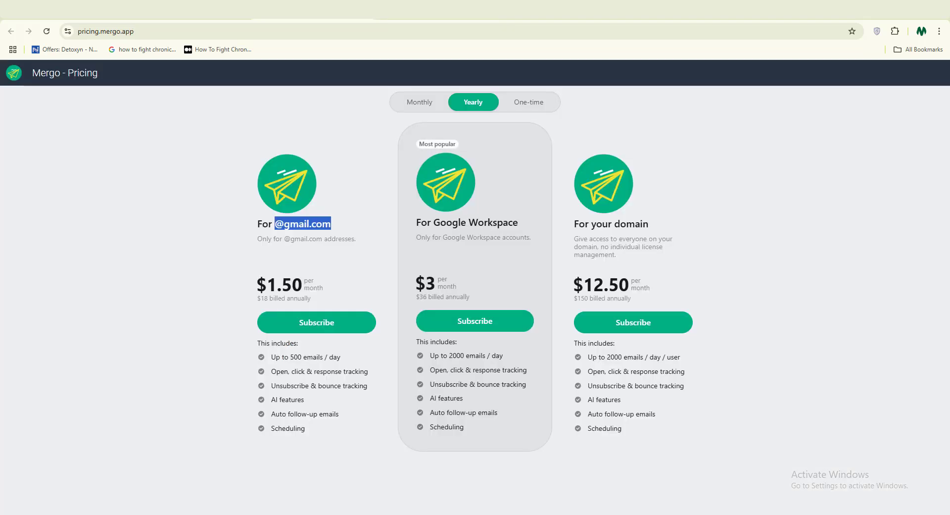
click(287, 297)
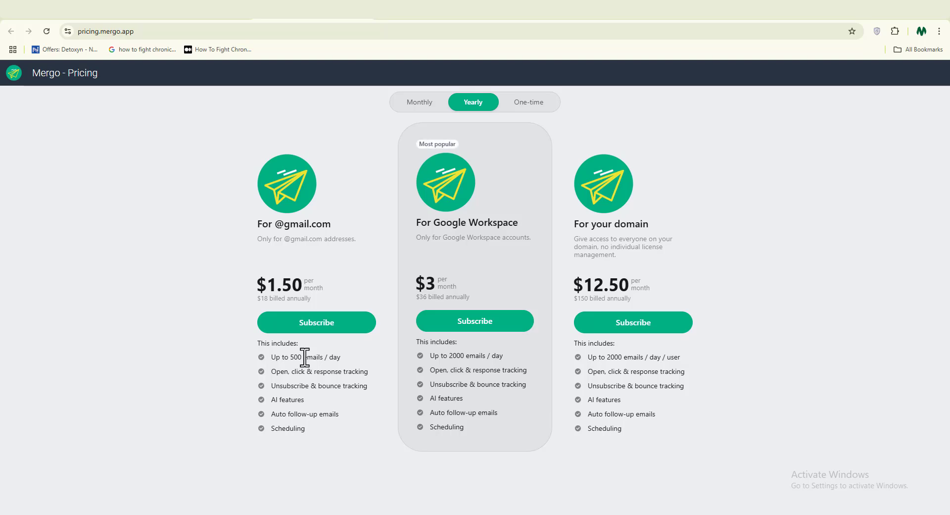
key(ctrl+Tab)
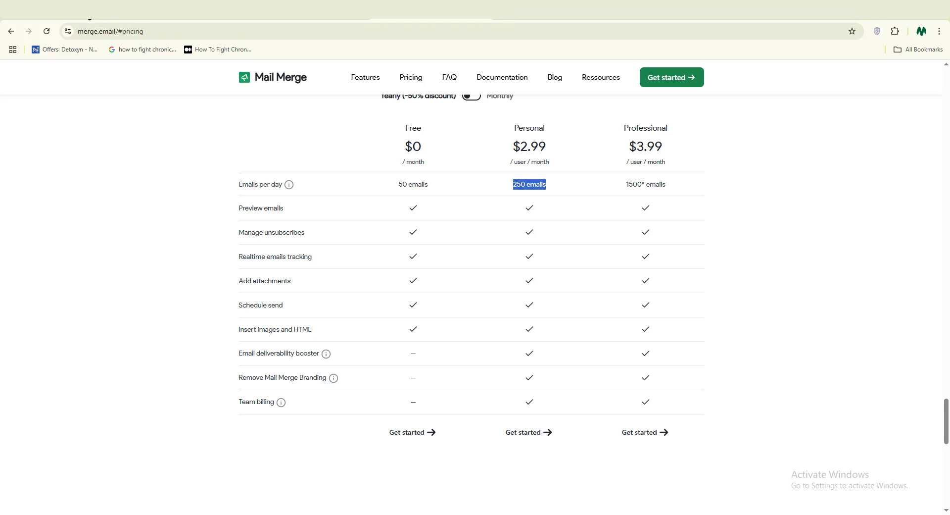
key(ctrl+Tab)
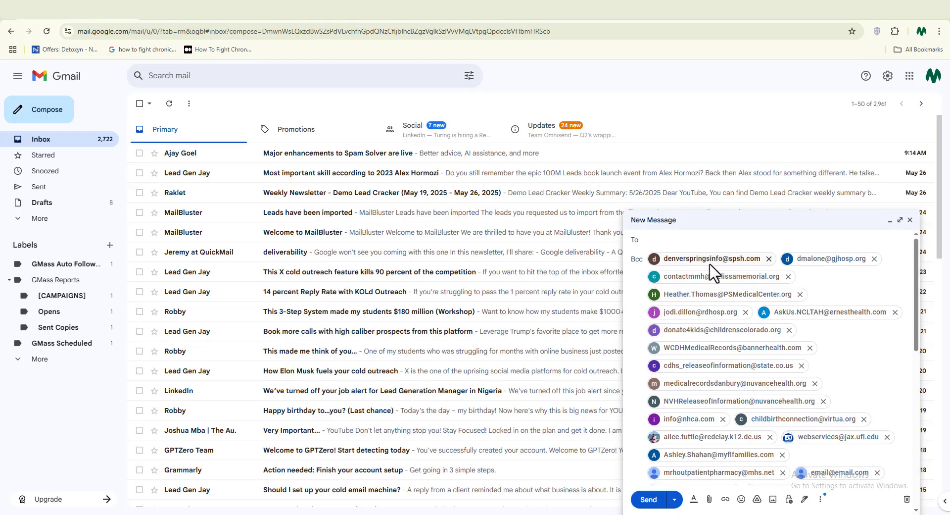
mouse_move(728, 318)
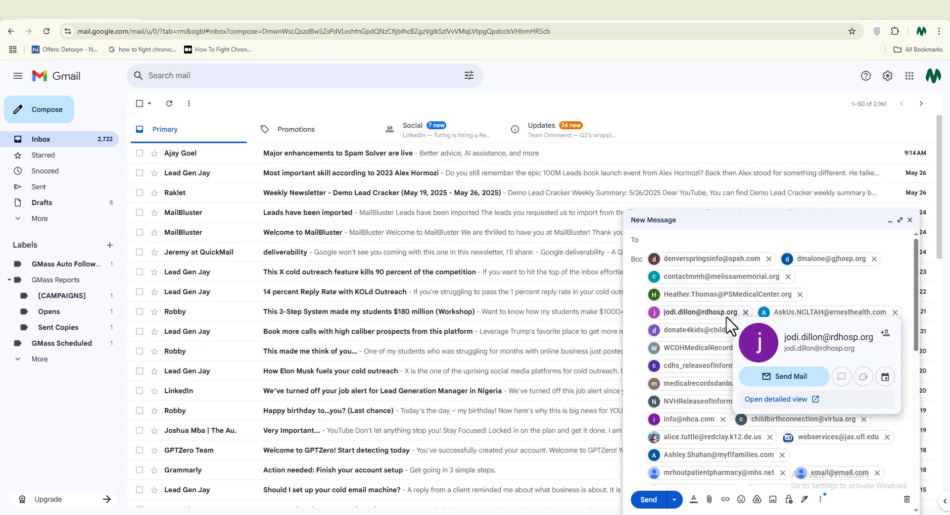